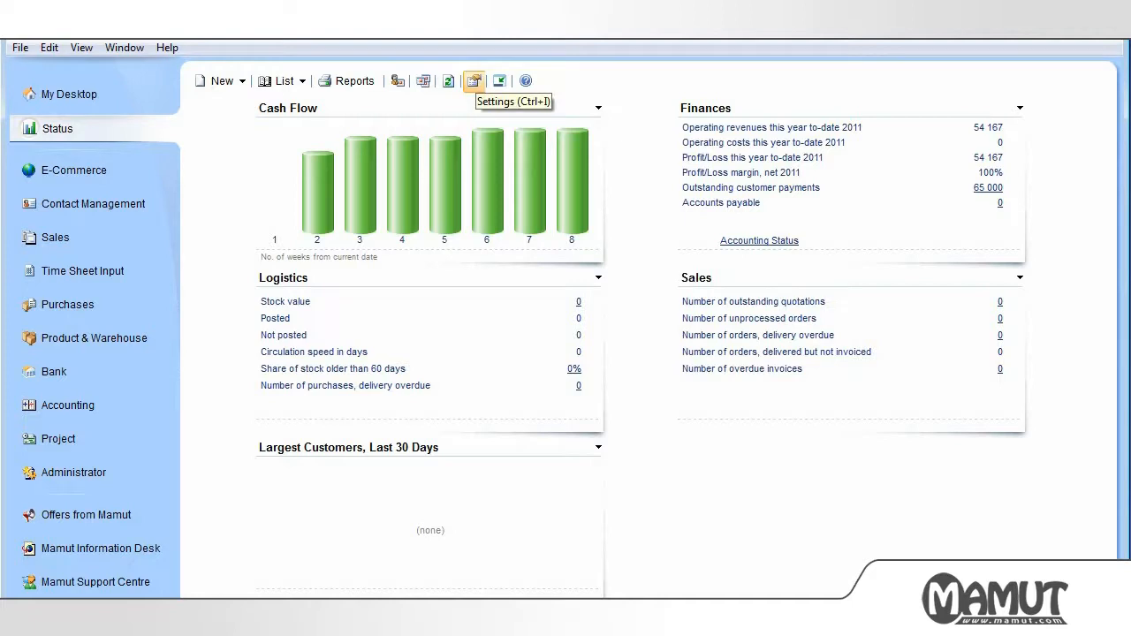
Open the Settings dialog from the Status page toolbar icon
left_click(474, 81)
left_click(474, 80)
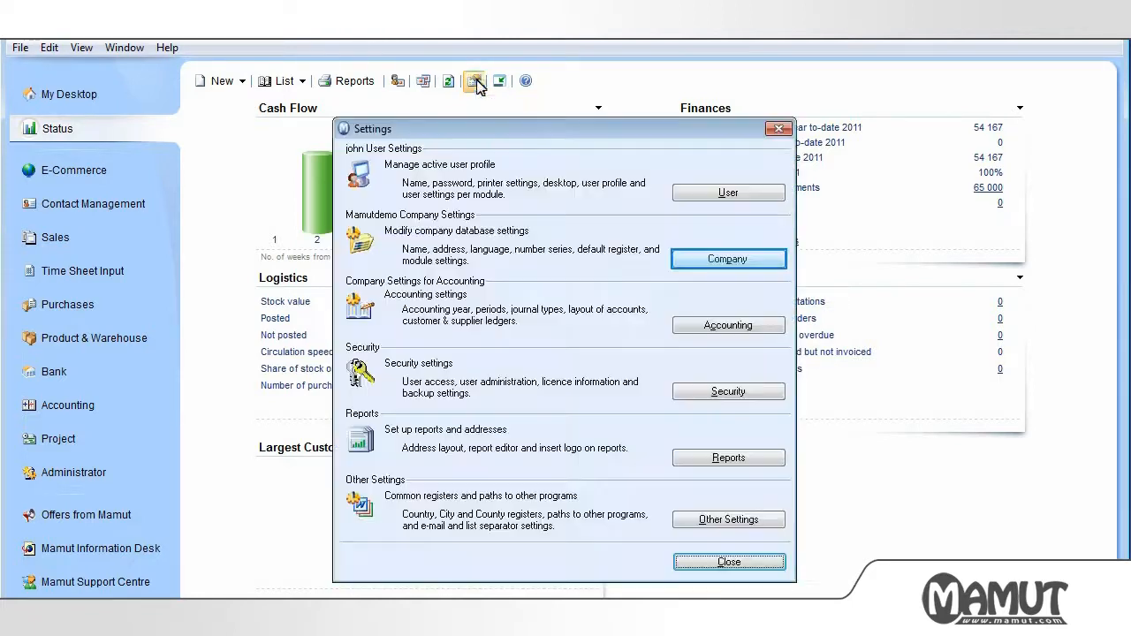
Open the Mamutdemo company settings, keeping the Invoice address type displayed
left_click(707, 259)
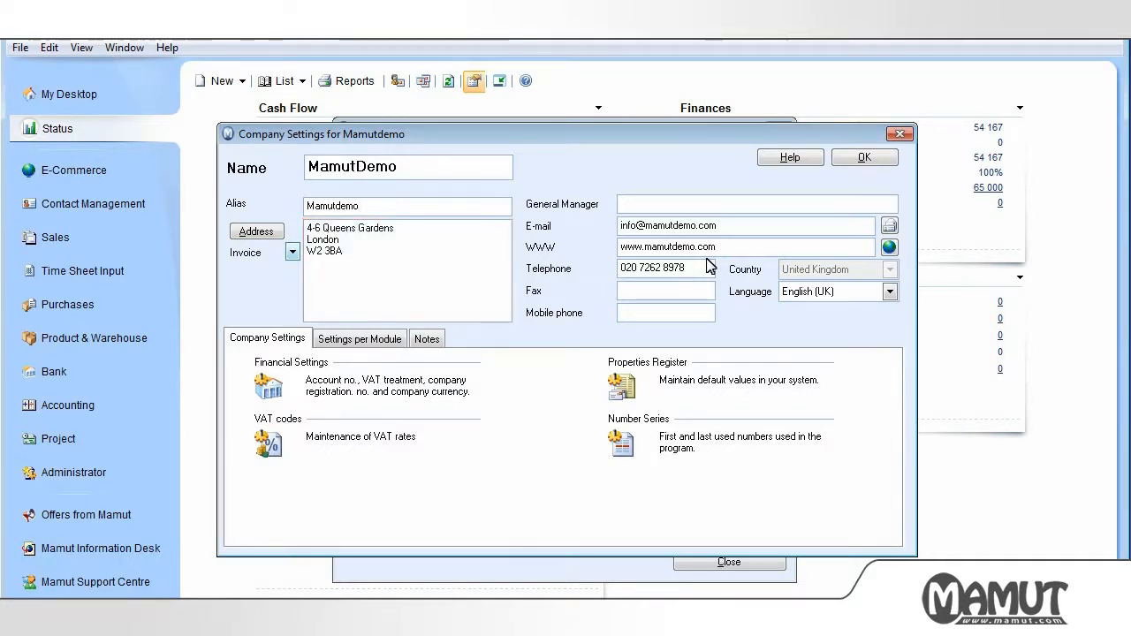
left_click(293, 253)
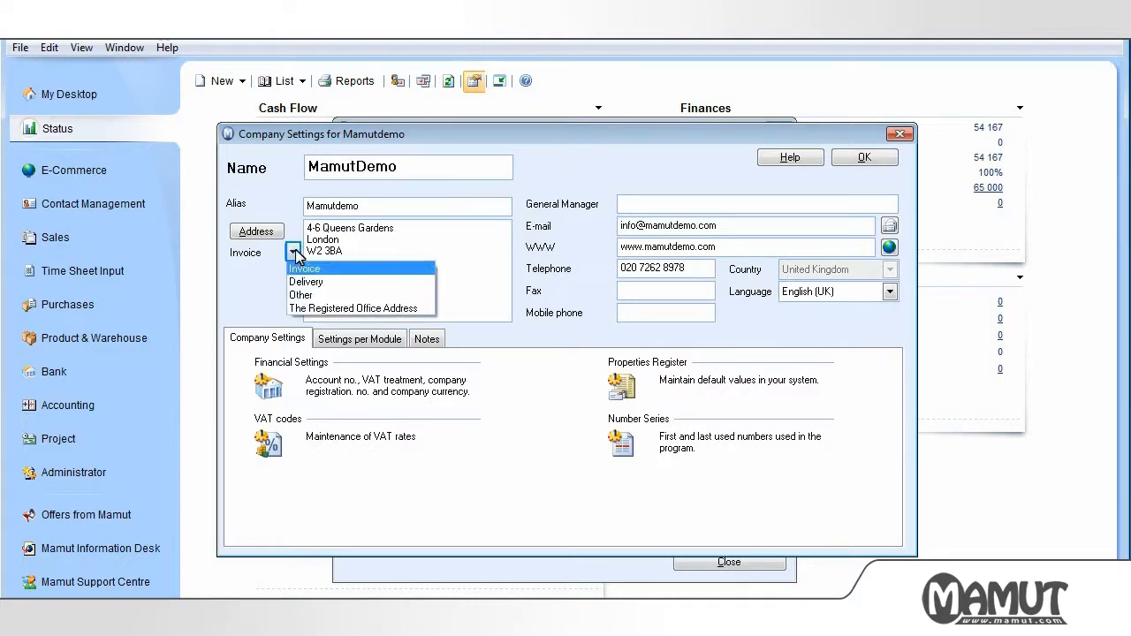
left_click(293, 253)
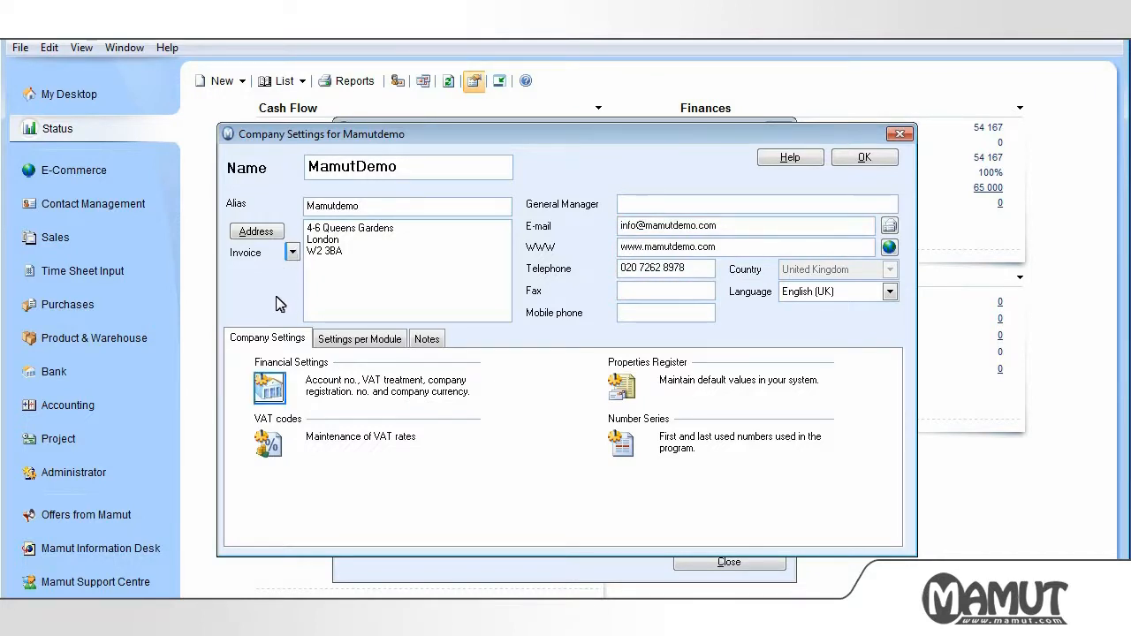
left_click(272, 389)
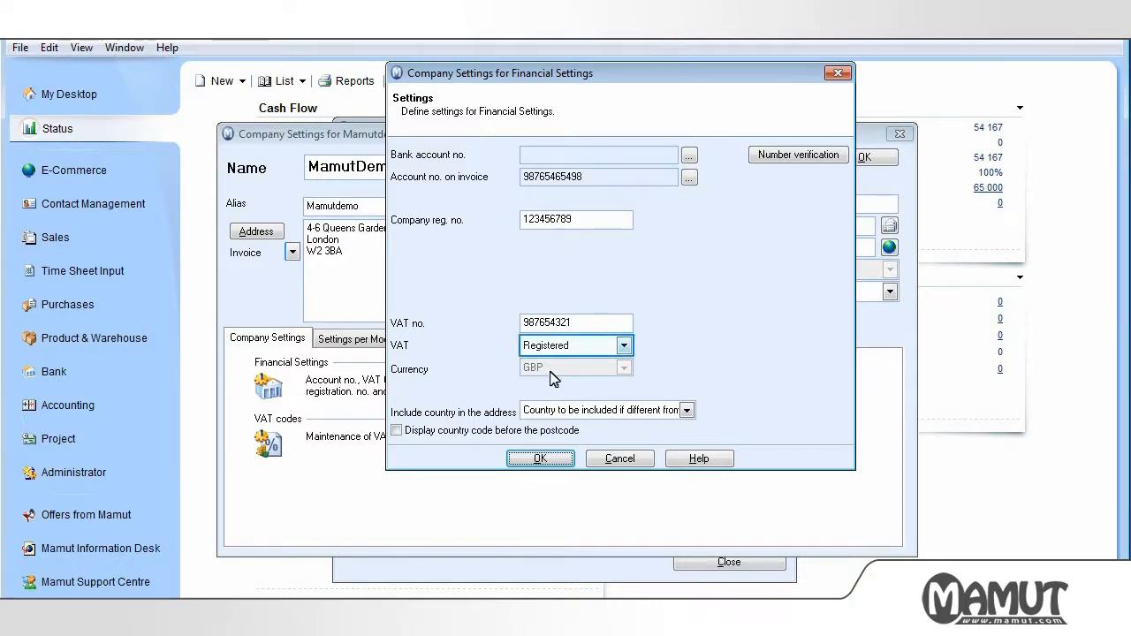
left_click(623, 345)
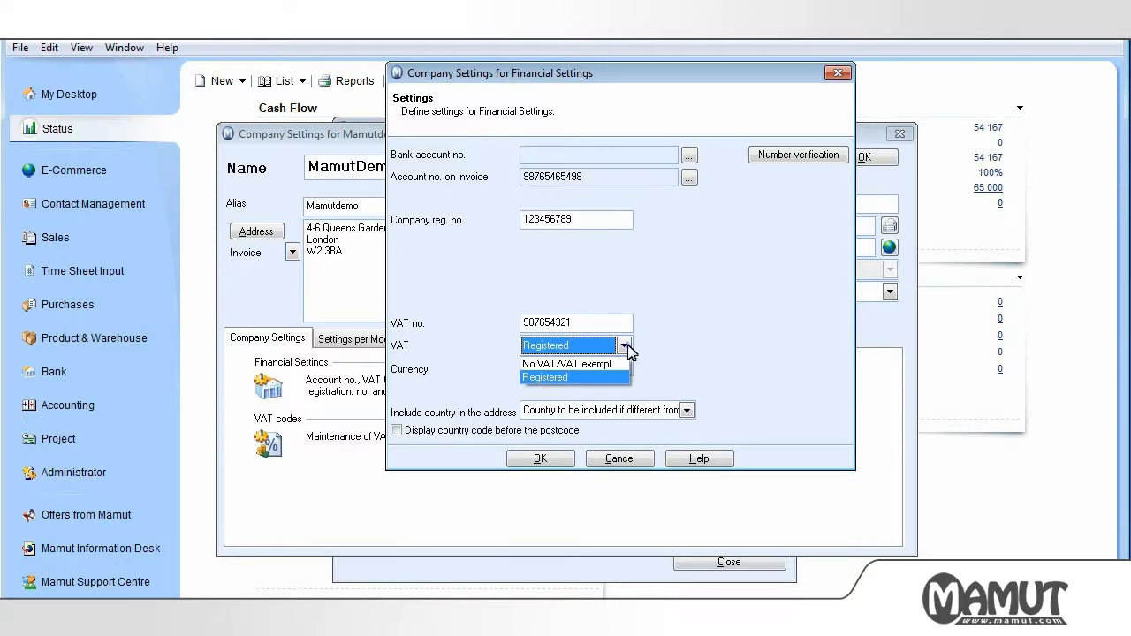
left_click(624, 346)
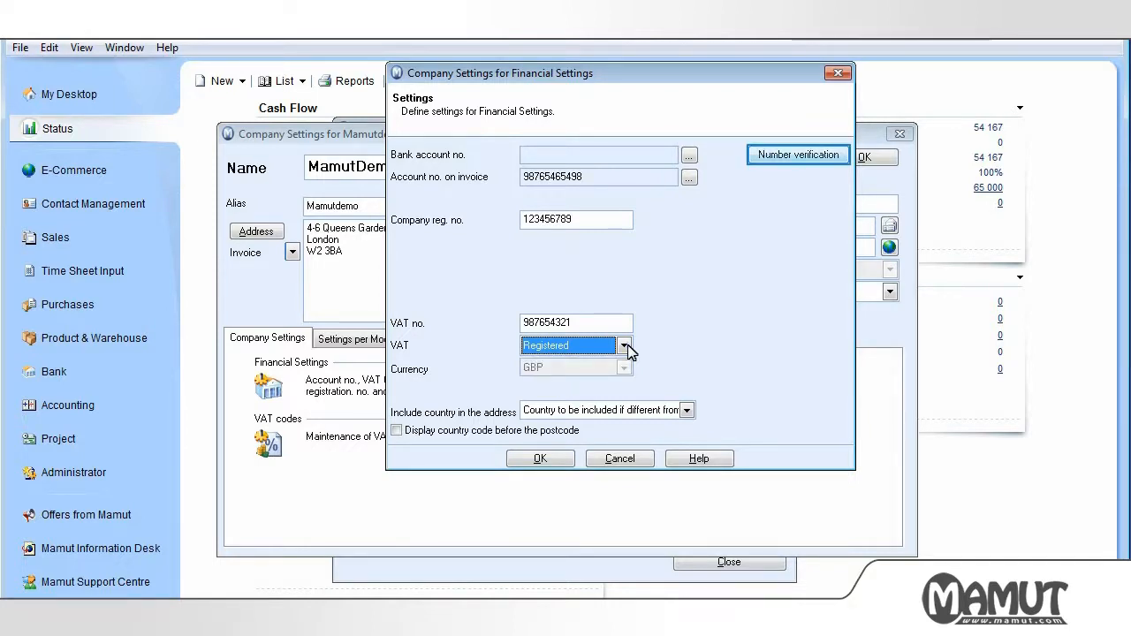
left_click(791, 157)
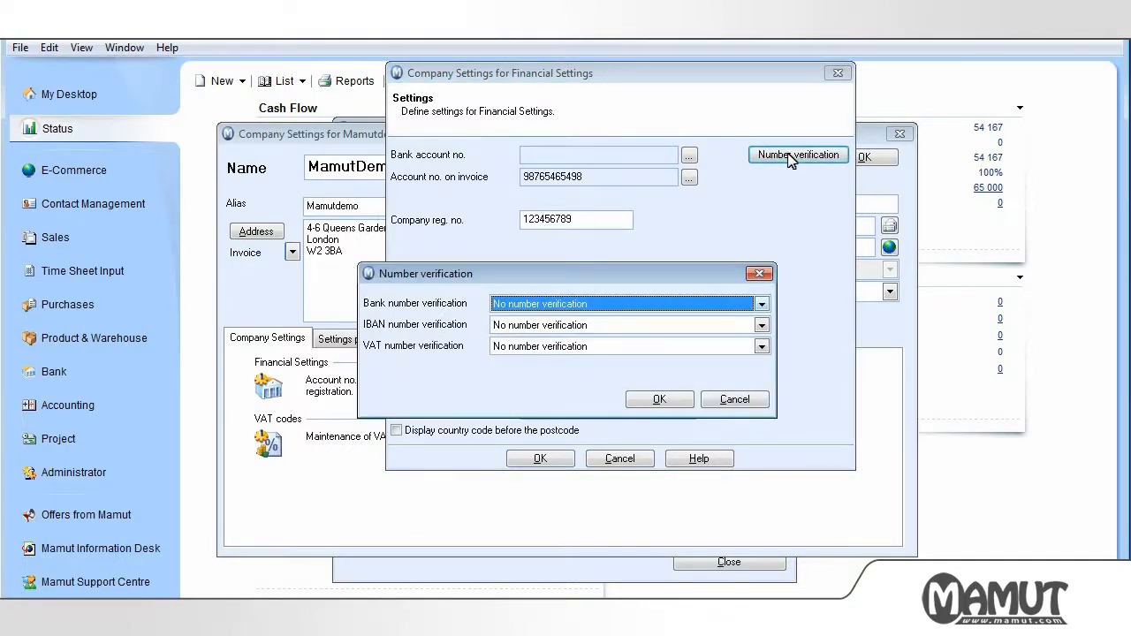
left_click(762, 304)
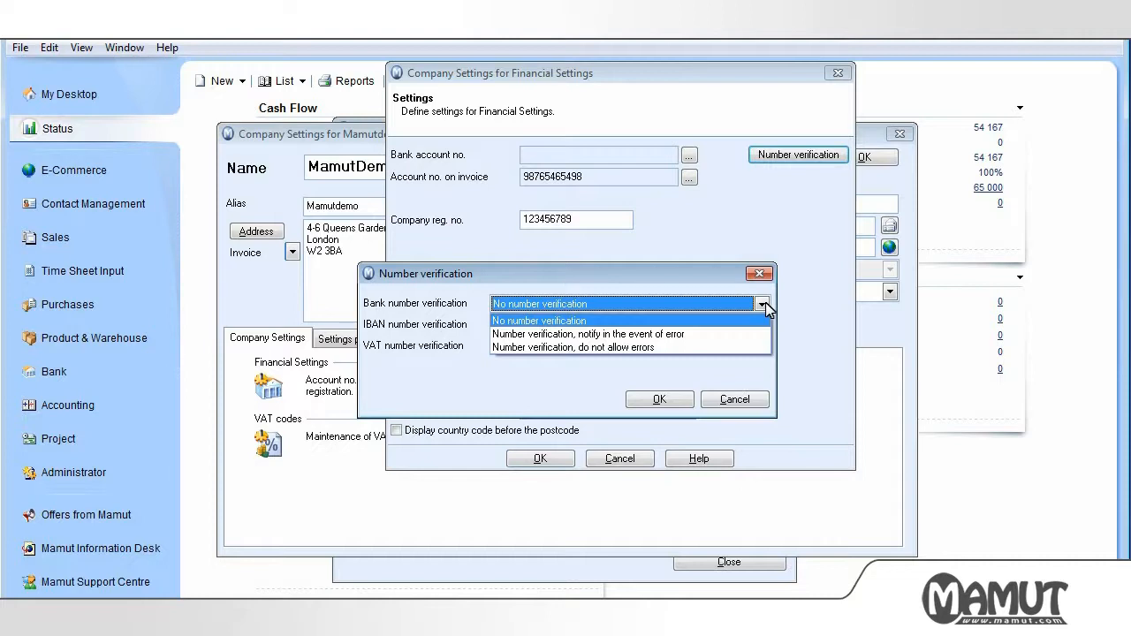
left_click(763, 305)
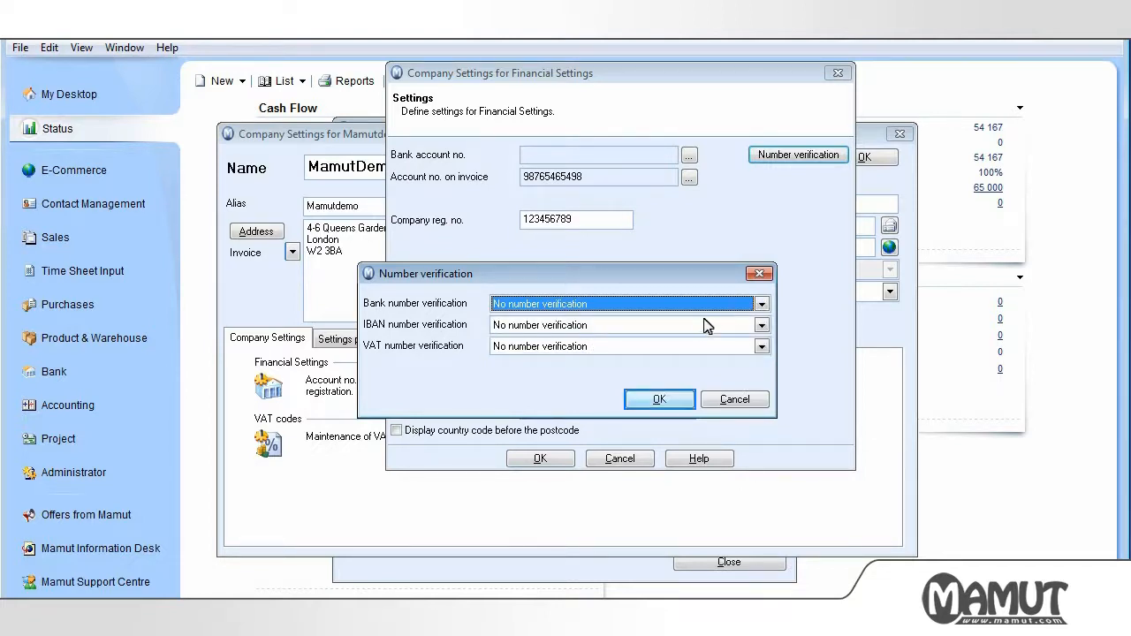
left_click(660, 399)
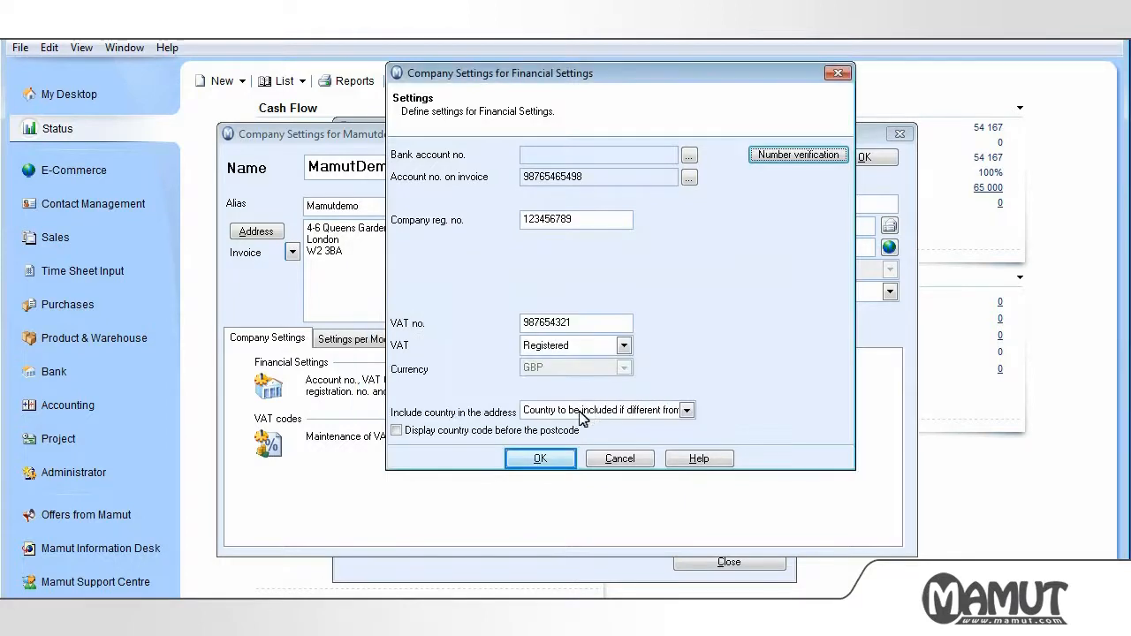
left_click(550, 468)
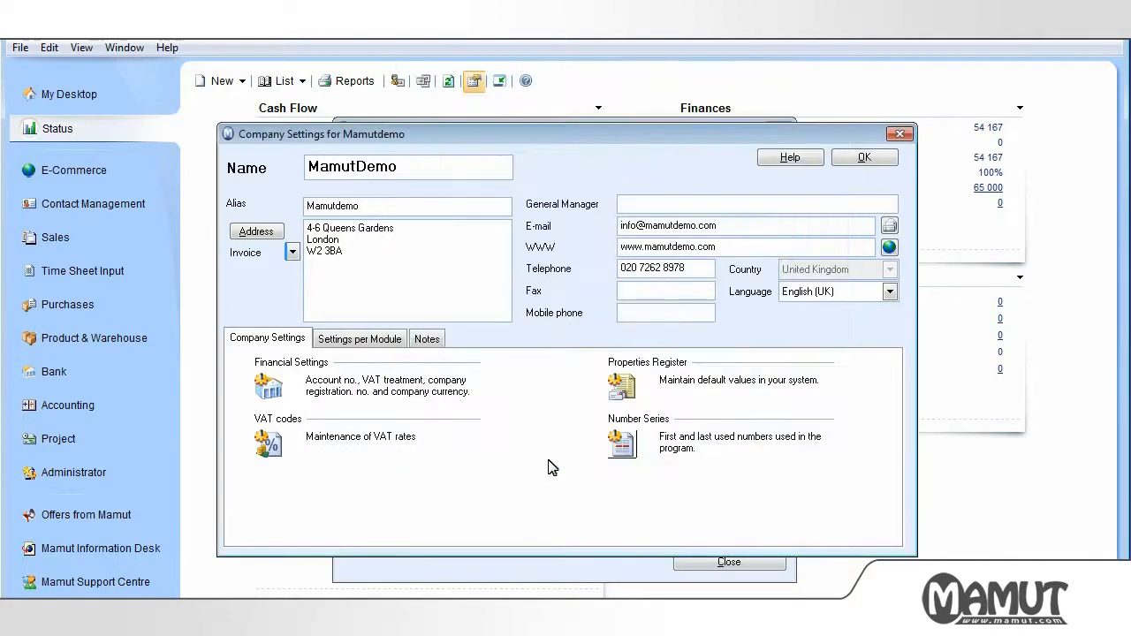
In Number Series, change the Invoice first number from 1 to 20000 and save
left_click(623, 444)
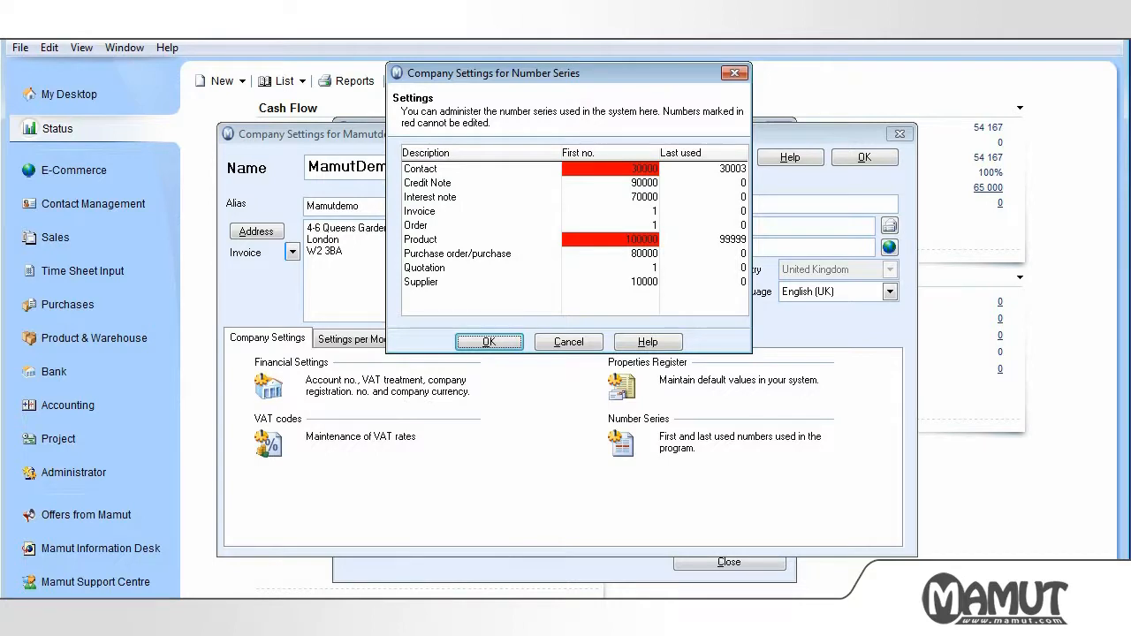
left_click(617, 211)
type("2000")
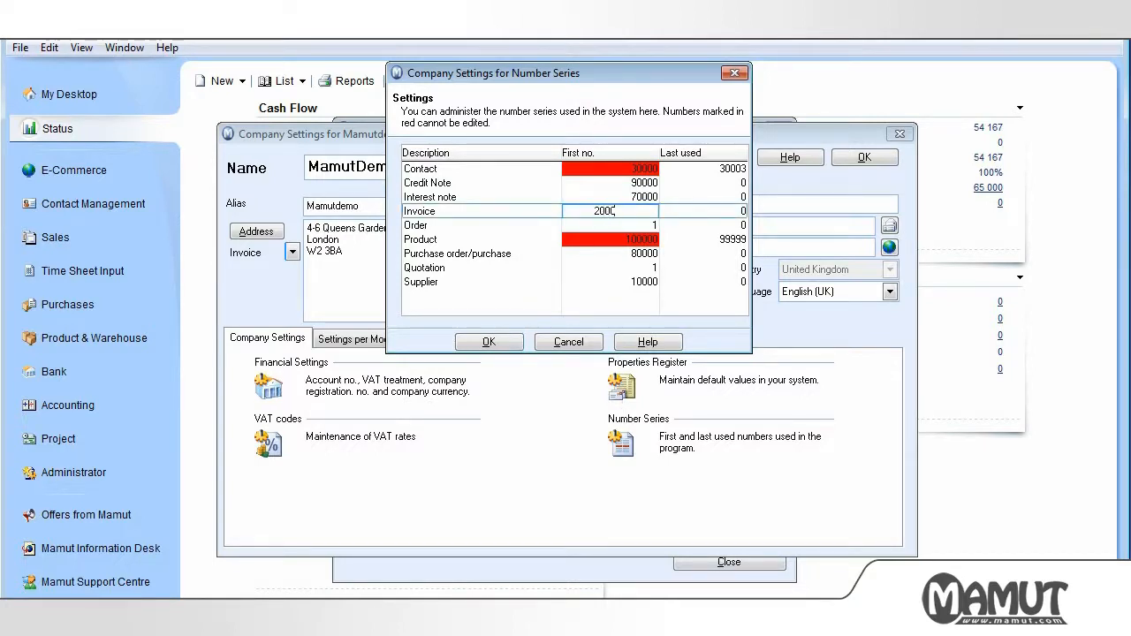
type("0")
key("Return")
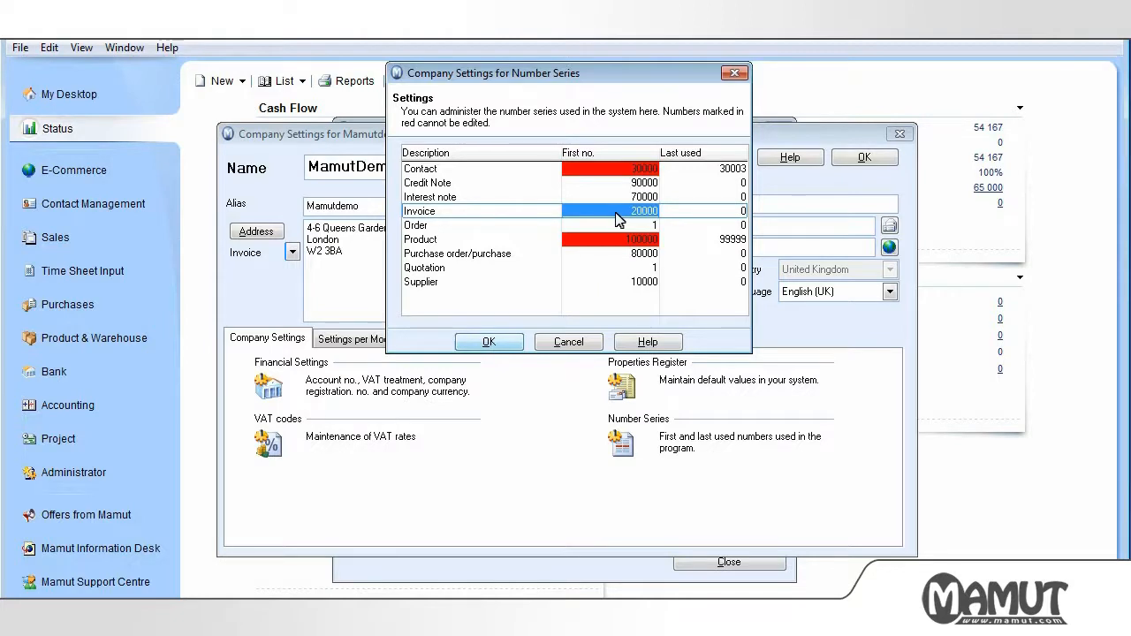
left_click(488, 341)
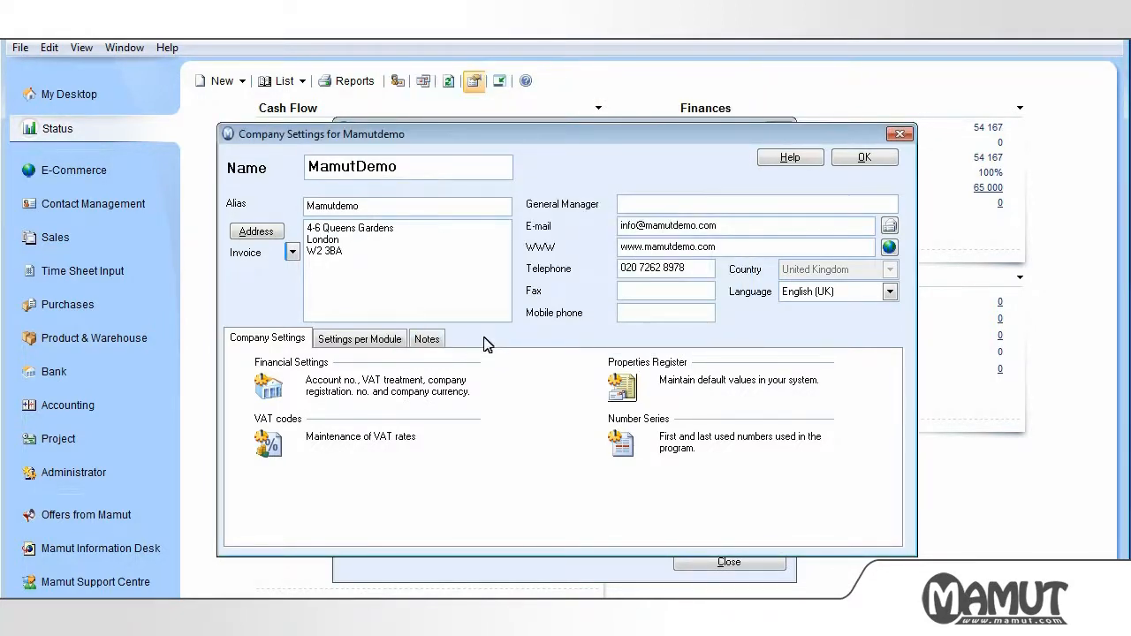
Open the Payment terms entry of the Properties Register for editing
left_click(622, 385)
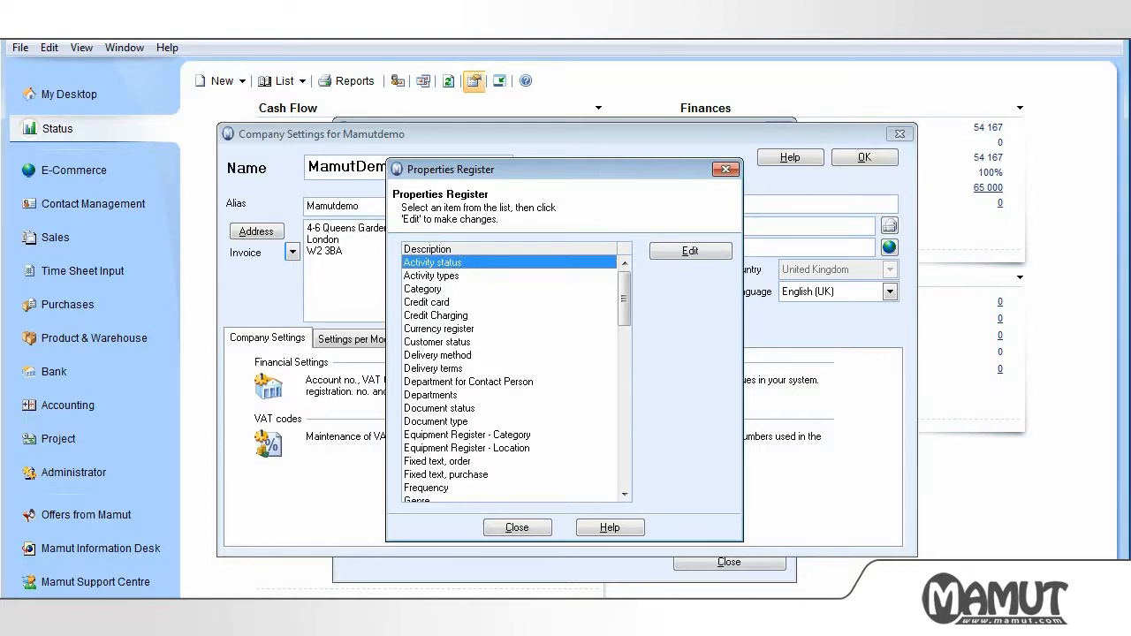
key("p")
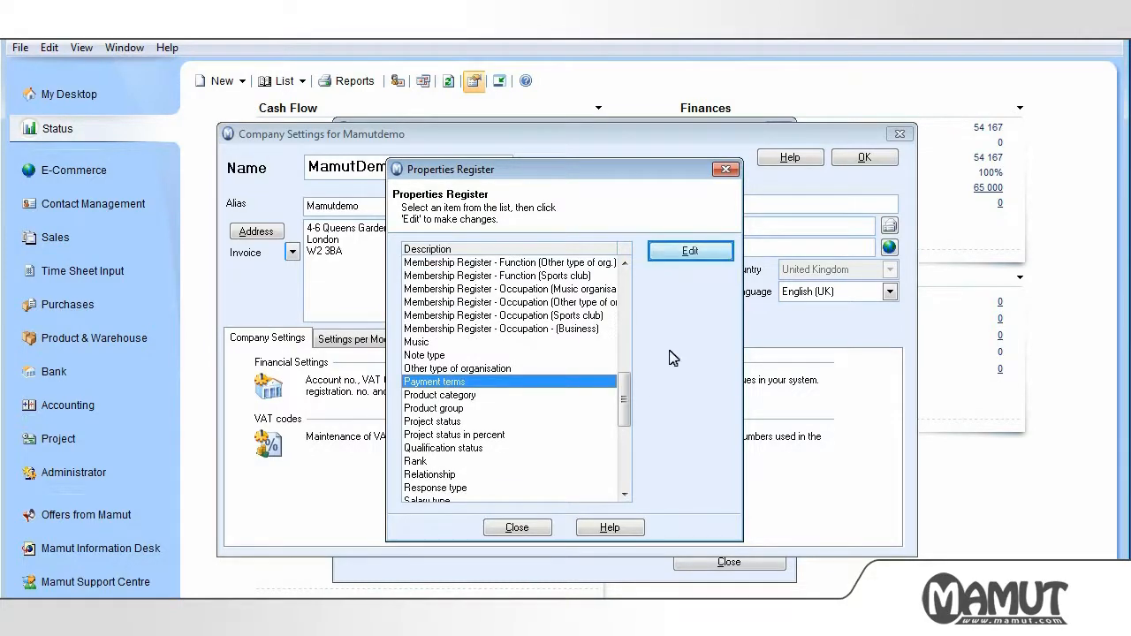
left_click(689, 255)
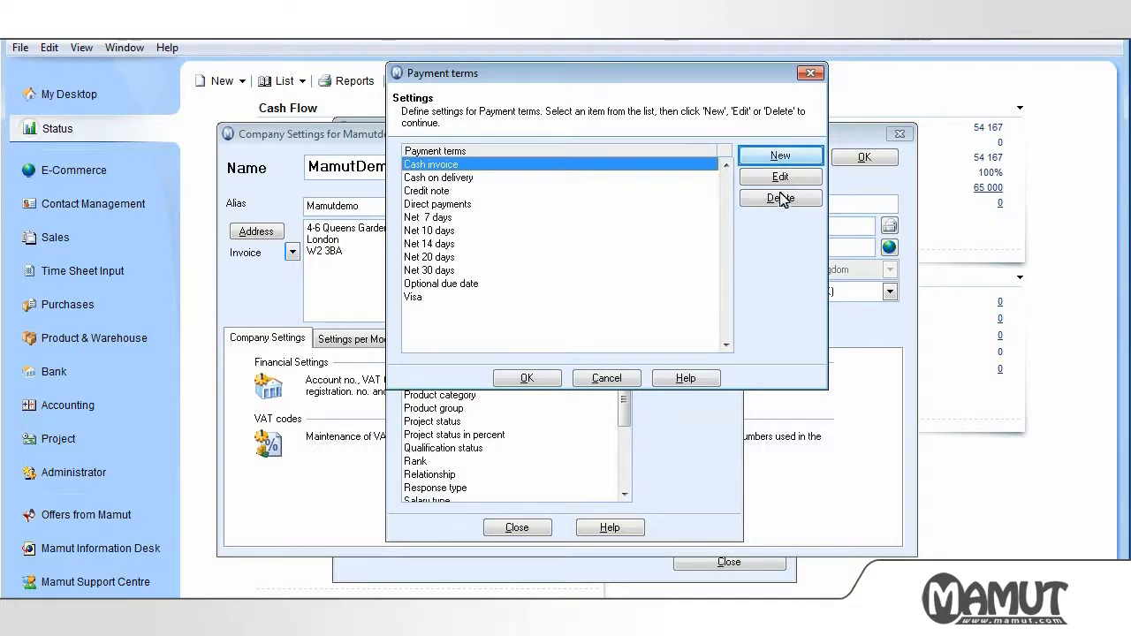
Create a 'Net 25 days' payment term with Invoice payment and a 25-day collection period
left_click(779, 157)
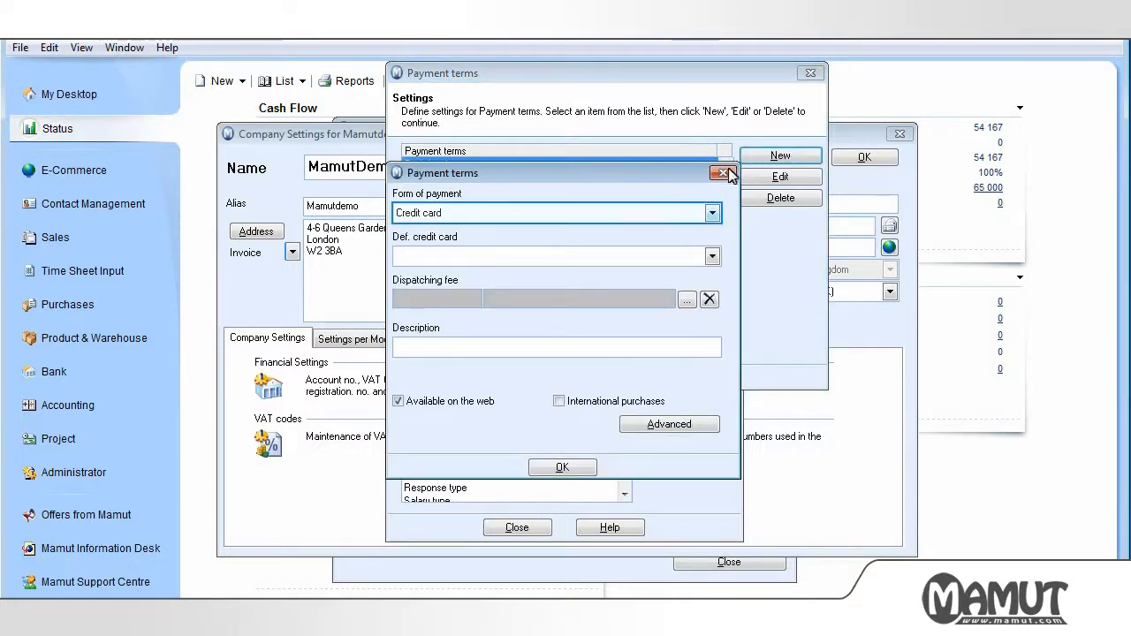
left_click(713, 215)
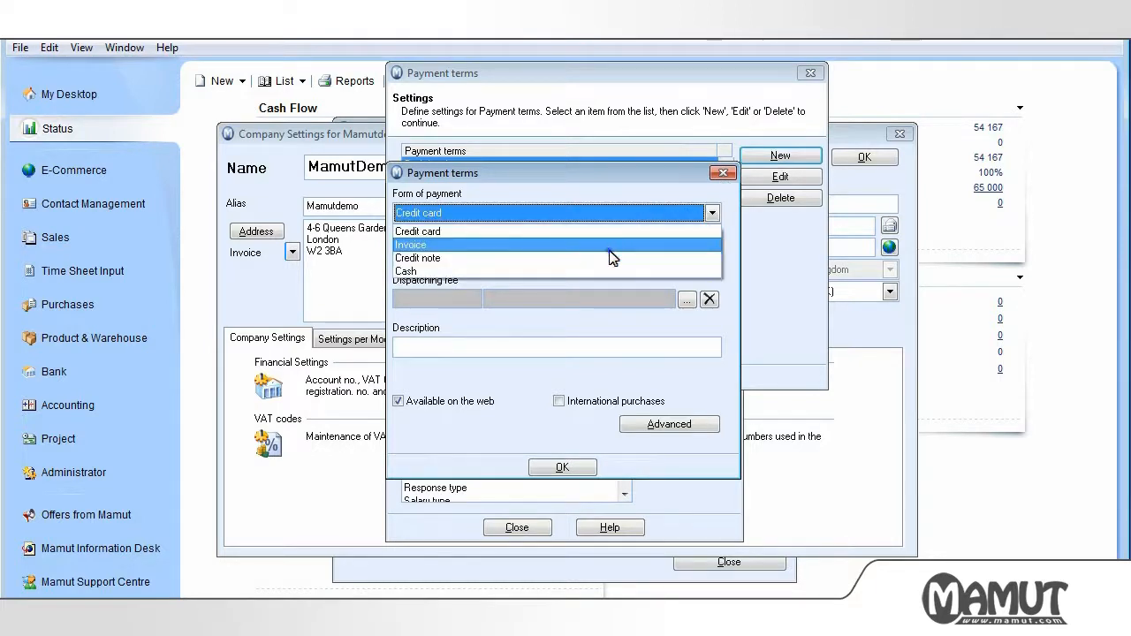
left_click(611, 249)
key("Tab")
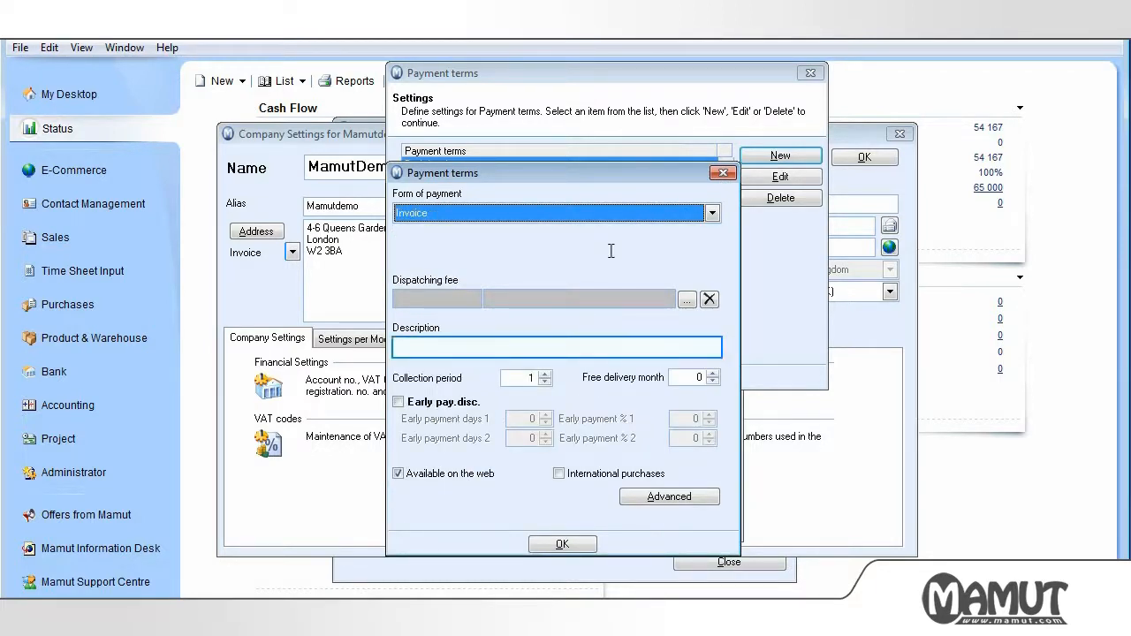
left_click(461, 345)
type("Net 25 days")
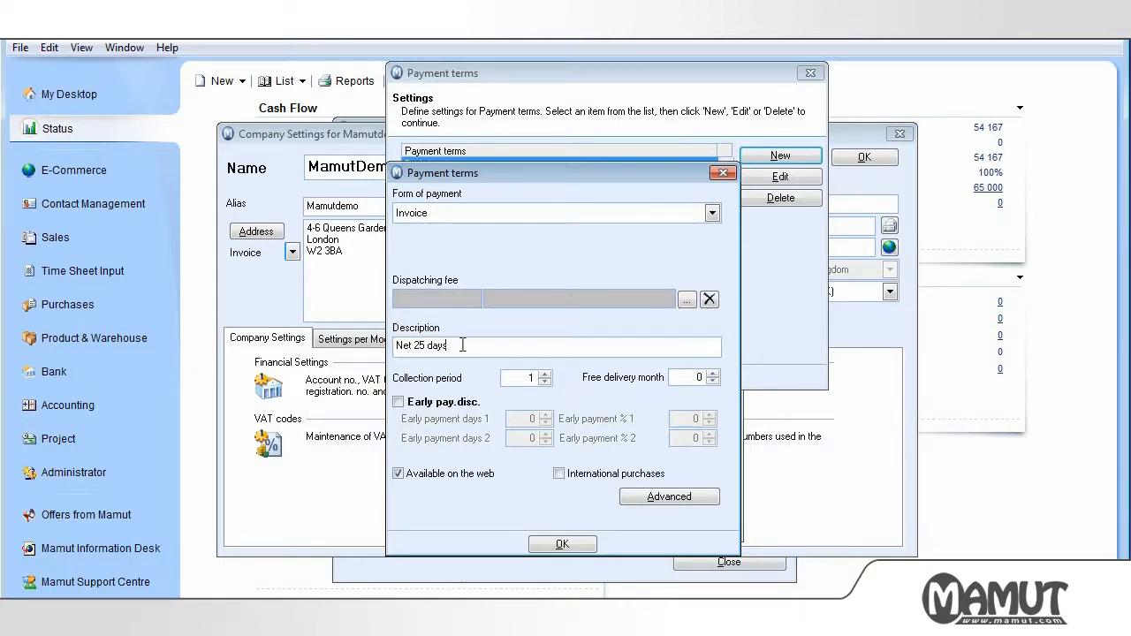
key("Tab")
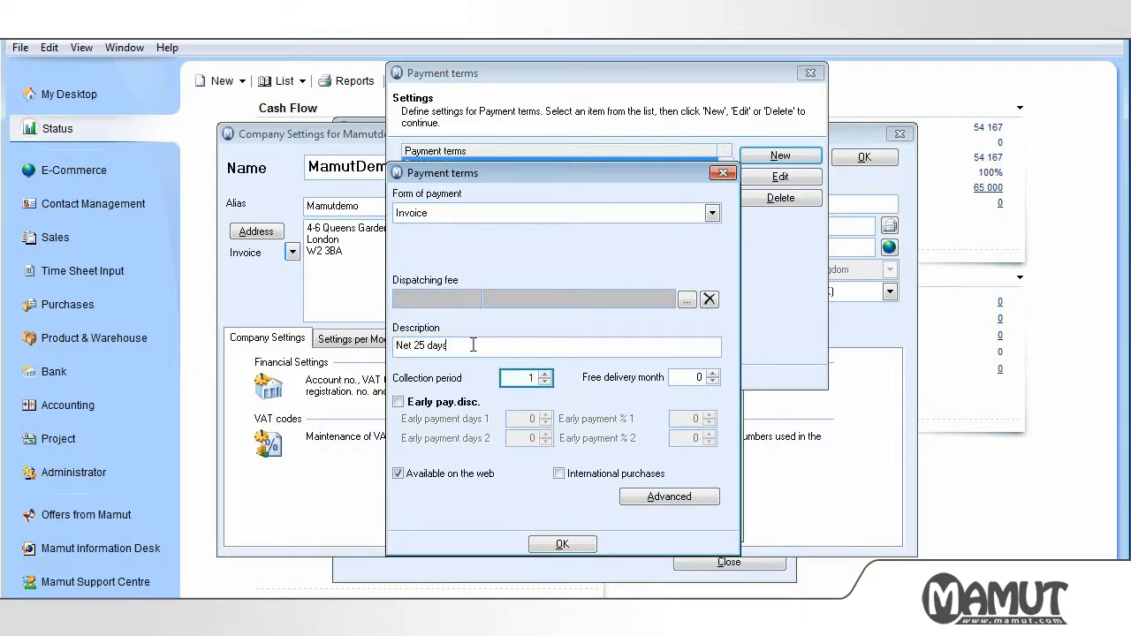
double_click(523, 378)
type("25")
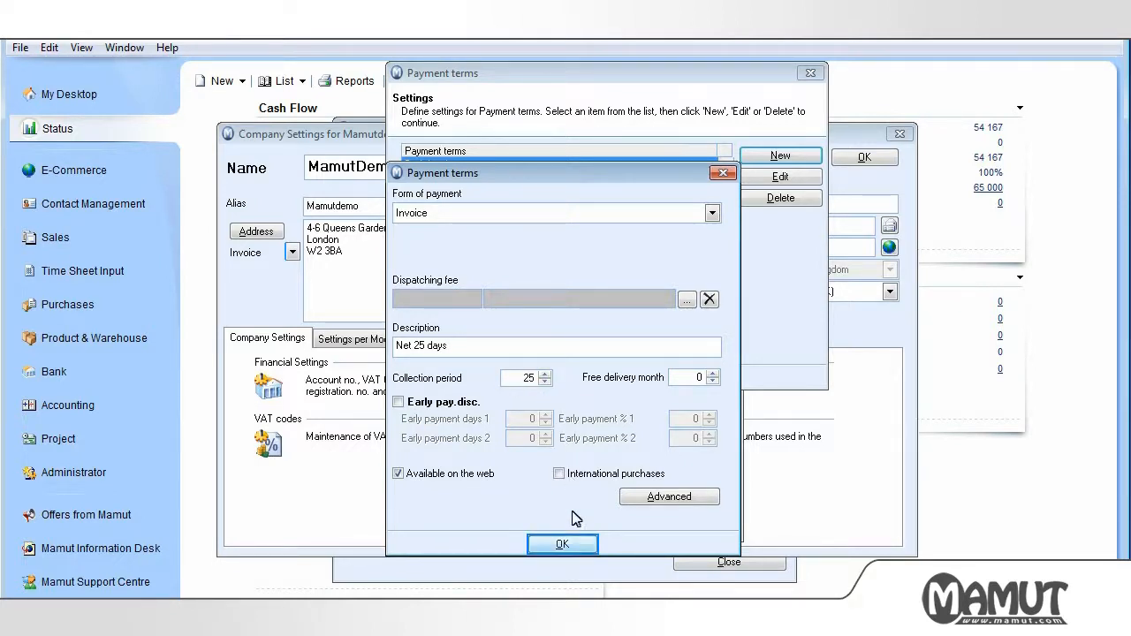
left_click(563, 545)
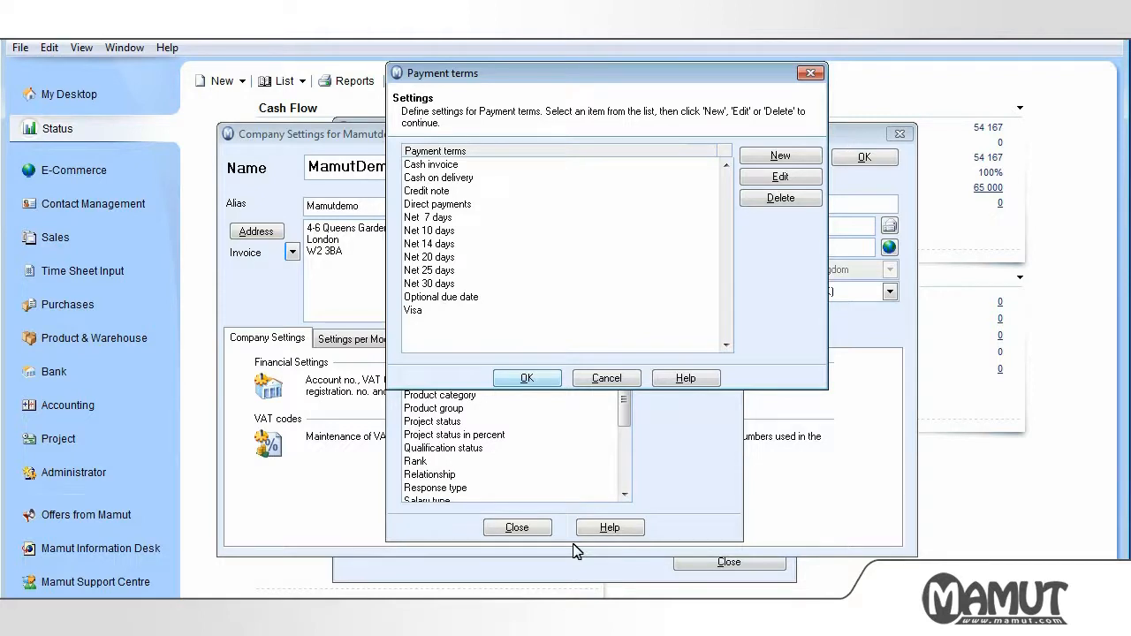
Close Payment terms and the Properties Register, then view the Settings per Module list
left_click(541, 380)
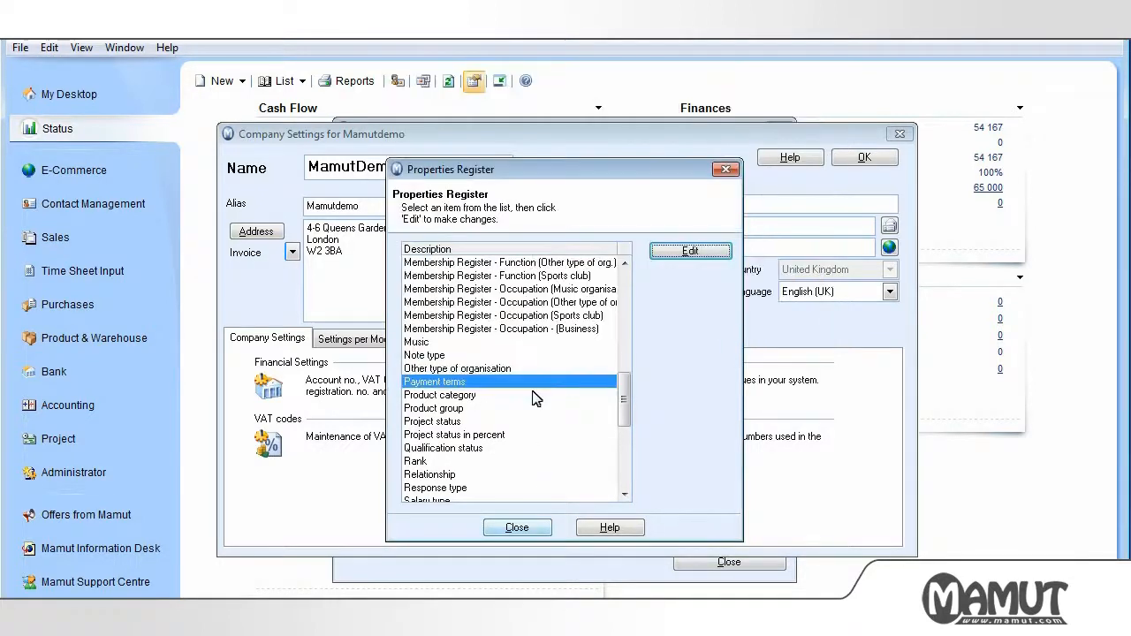
left_click(530, 532)
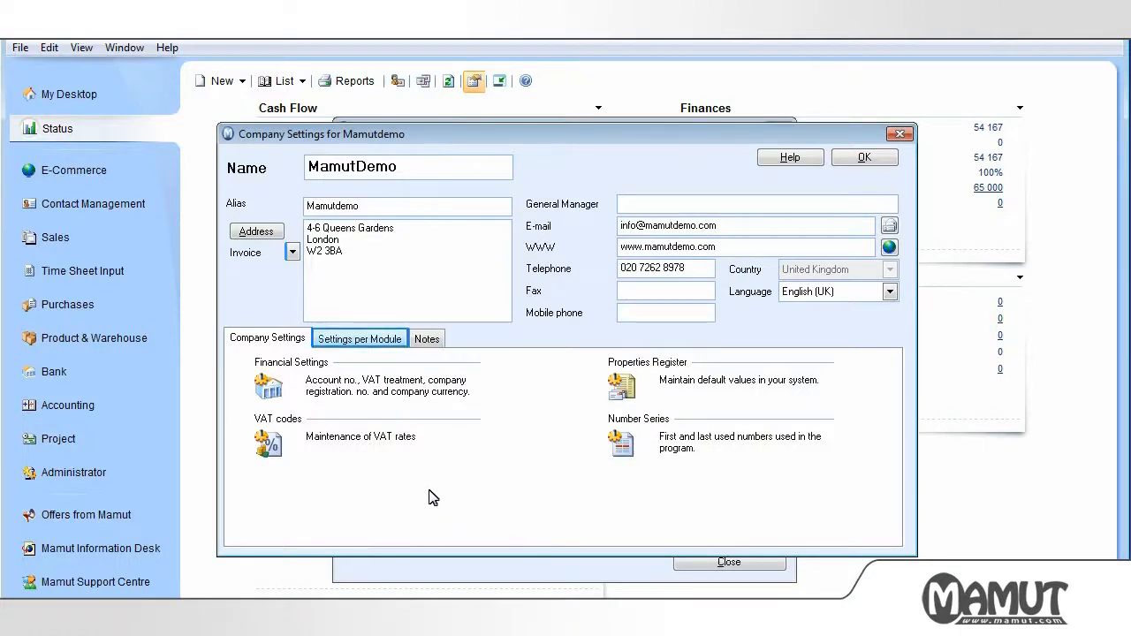
left_click(362, 339)
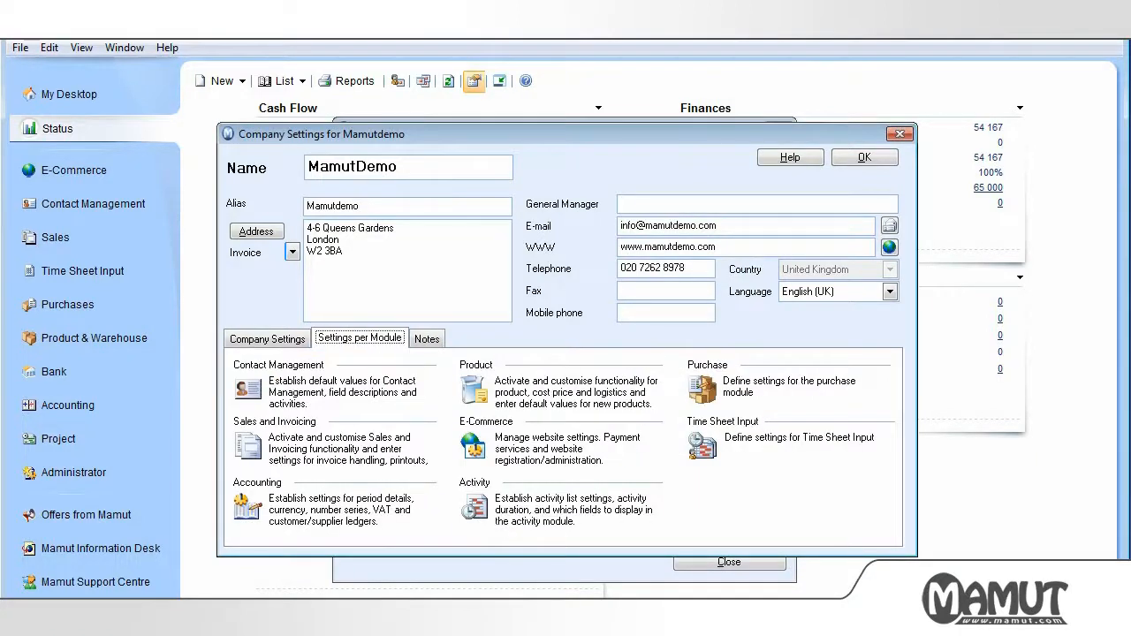